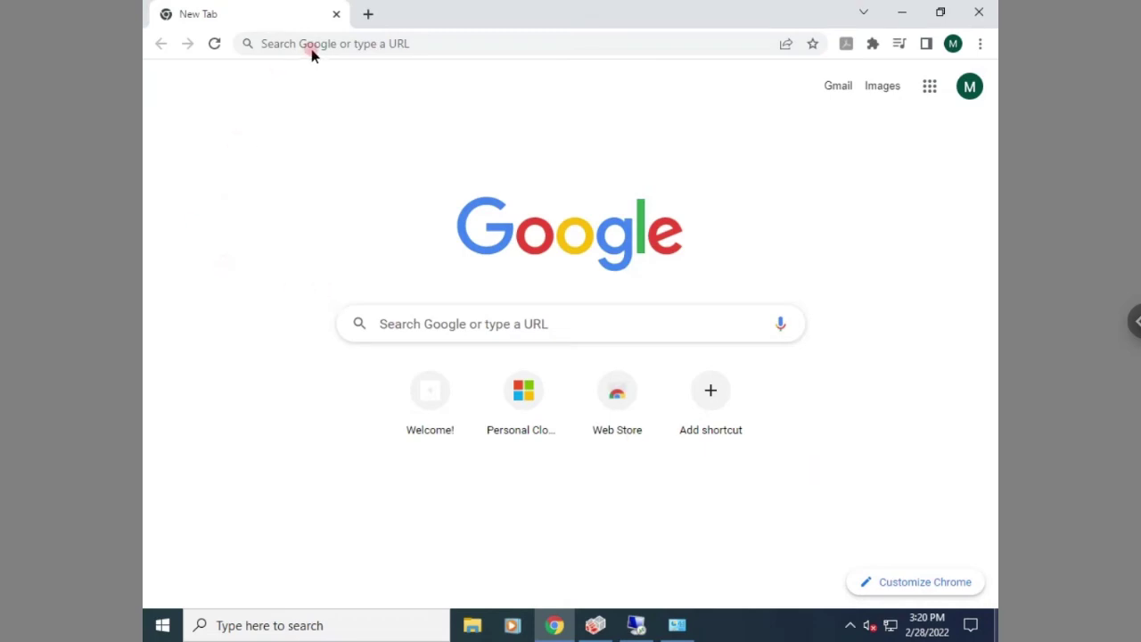
Search Google for 'c8070 driver xerox'
{"action": "left_click", "coordinate": [314, 46]}
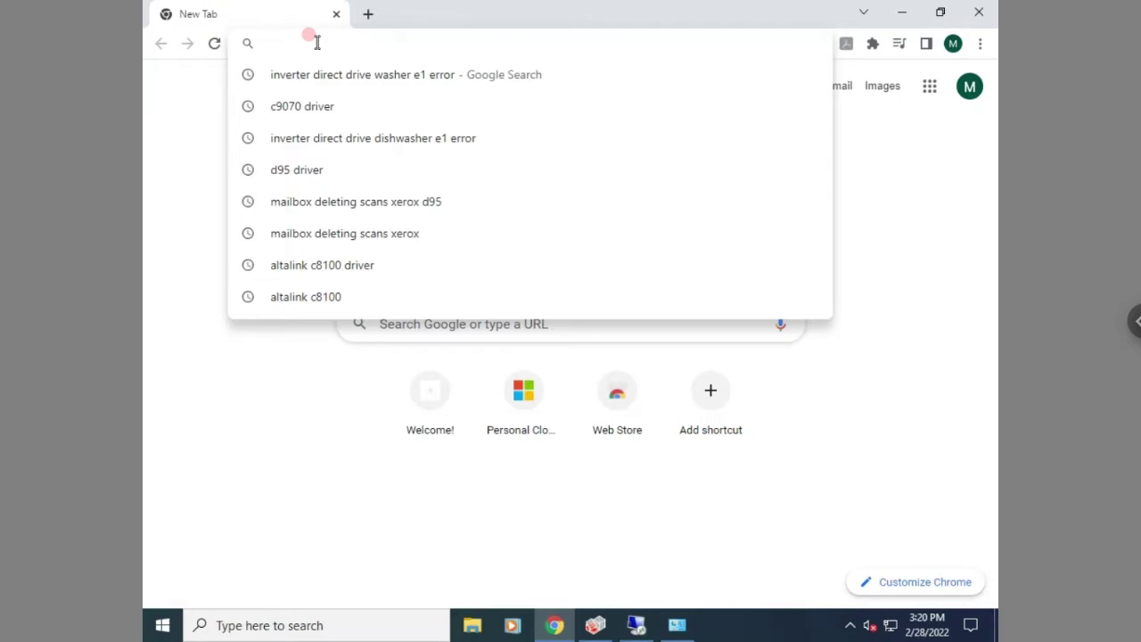
{"action": "type", "text": "c8070 driver"}
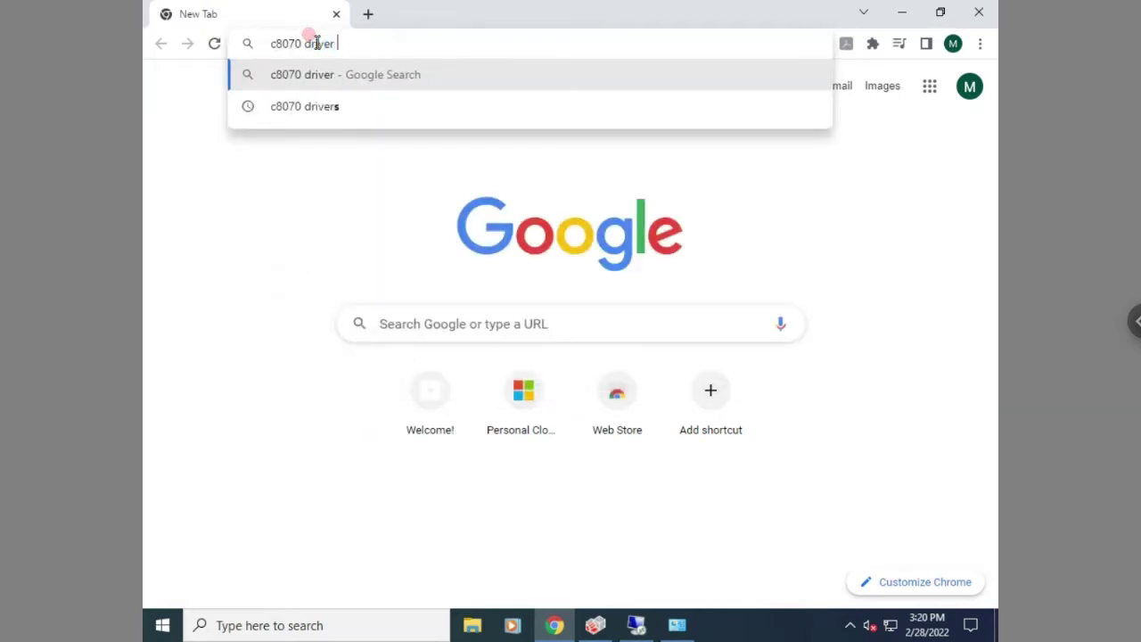
{"action": "type", "text": " xerox"}
{"action": "key", "text": "Return"}
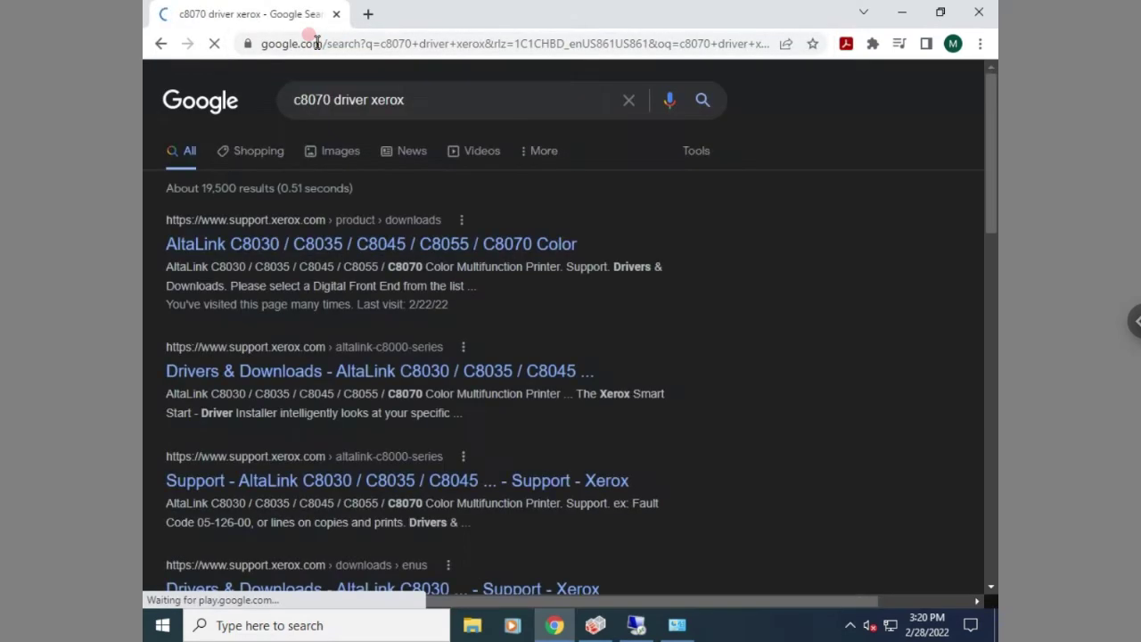
Open the AltaLink C8070 drivers page and review its operating system platform list
{"action": "left_click", "coordinate": [192, 250]}
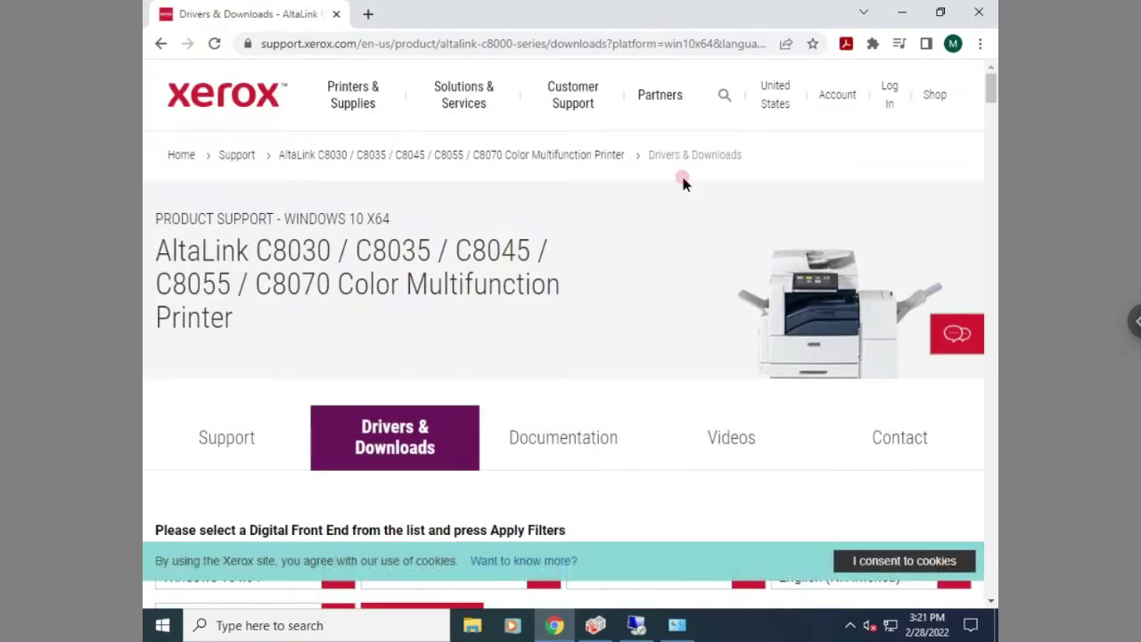
{"action": "mouse_move", "coordinate": [664, 105]}
{"action": "scroll", "coordinate": [565, 296], "scroll_direction": "down", "scroll_amount": 4}
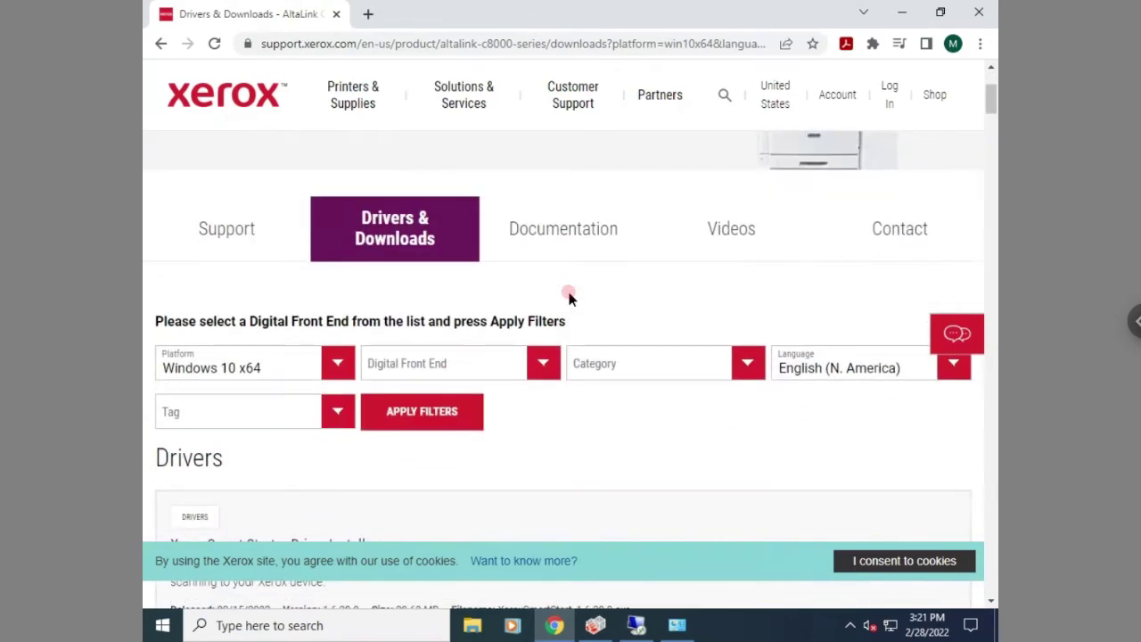
{"action": "scroll", "coordinate": [566, 298], "scroll_direction": "down", "scroll_amount": 2}
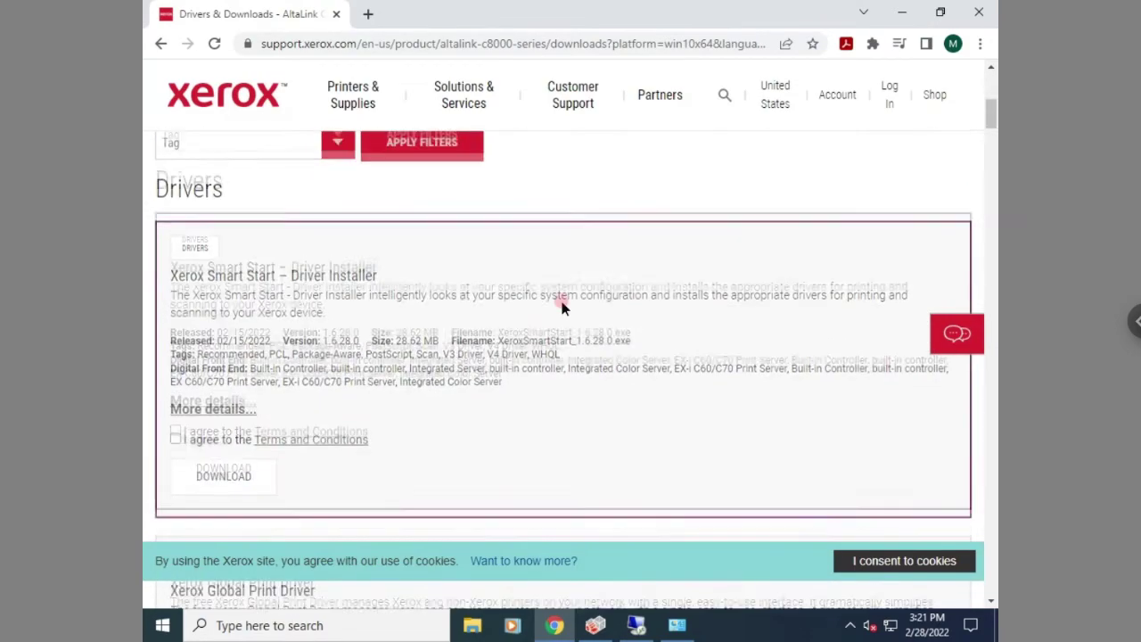
{"action": "scroll", "coordinate": [178, 204], "scroll_direction": "up", "scroll_amount": 1}
{"action": "left_click", "coordinate": [211, 163]}
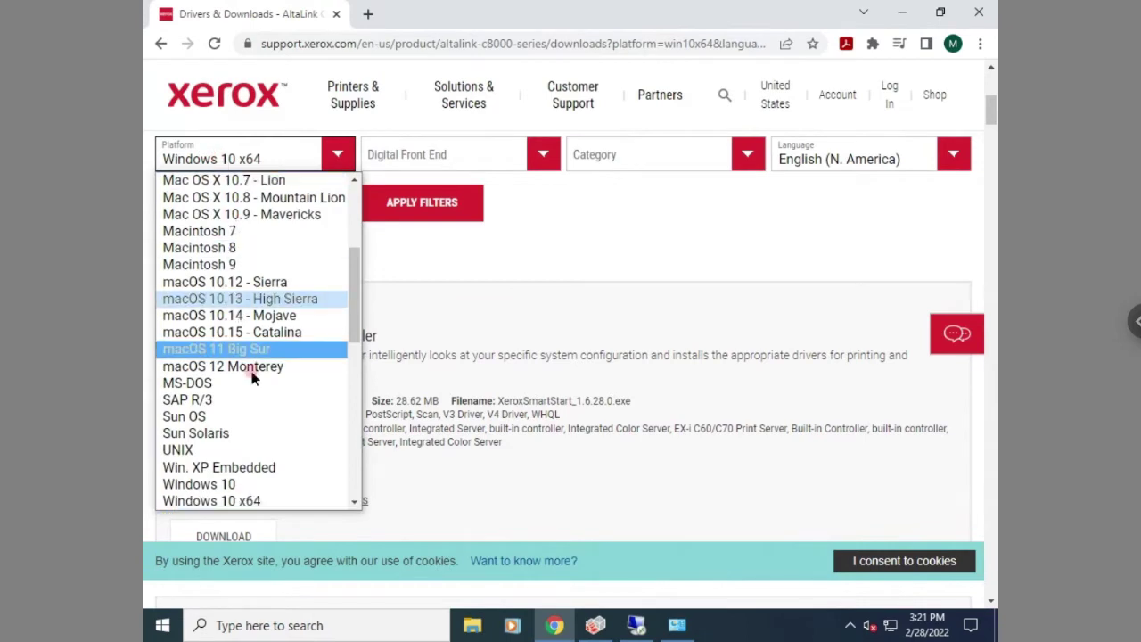
{"action": "left_click", "coordinate": [657, 244]}
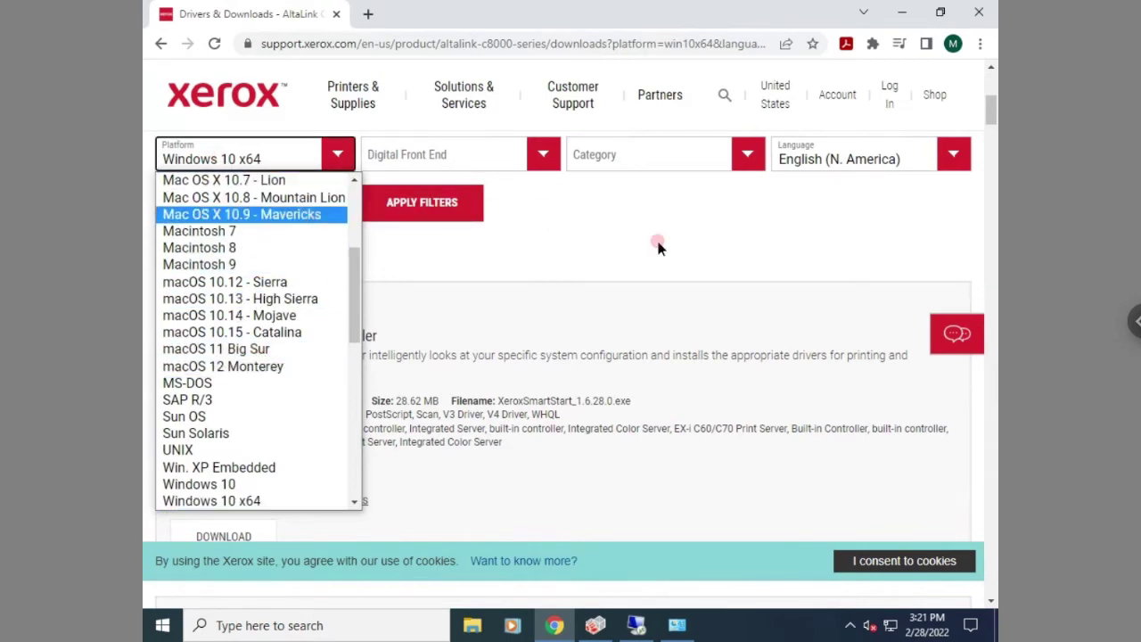
{"action": "left_click", "coordinate": [657, 244]}
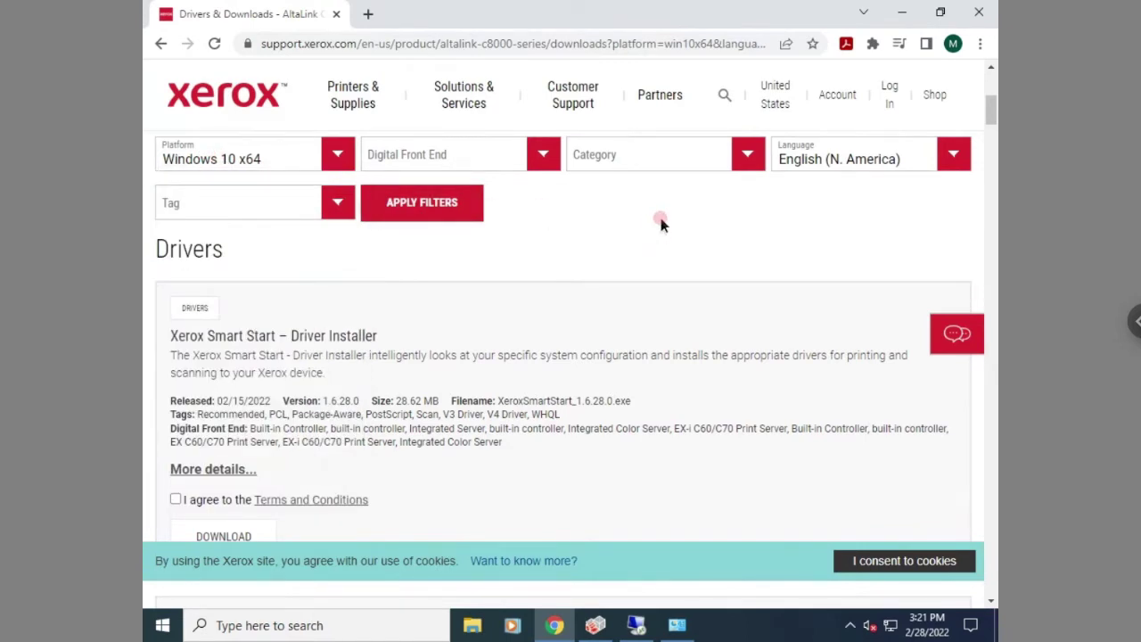
Agree to the terms, download XeroxSmartStart_1.6.28.0.exe and launch it
{"action": "scroll", "coordinate": [486, 207], "scroll_direction": "down", "scroll_amount": 1}
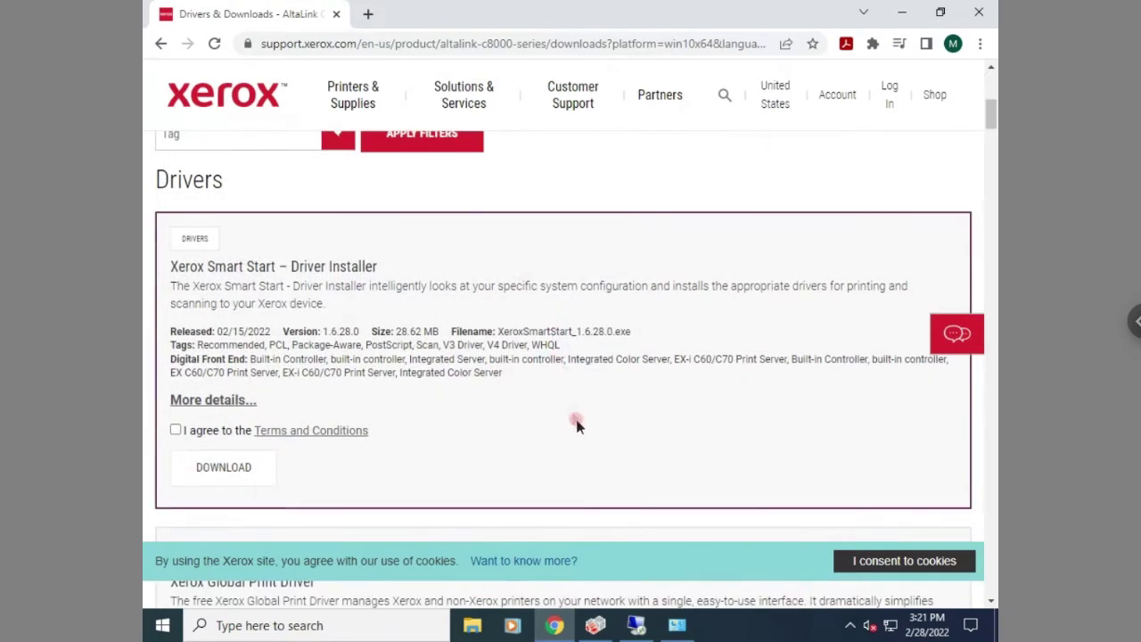
{"action": "left_click", "coordinate": [175, 430]}
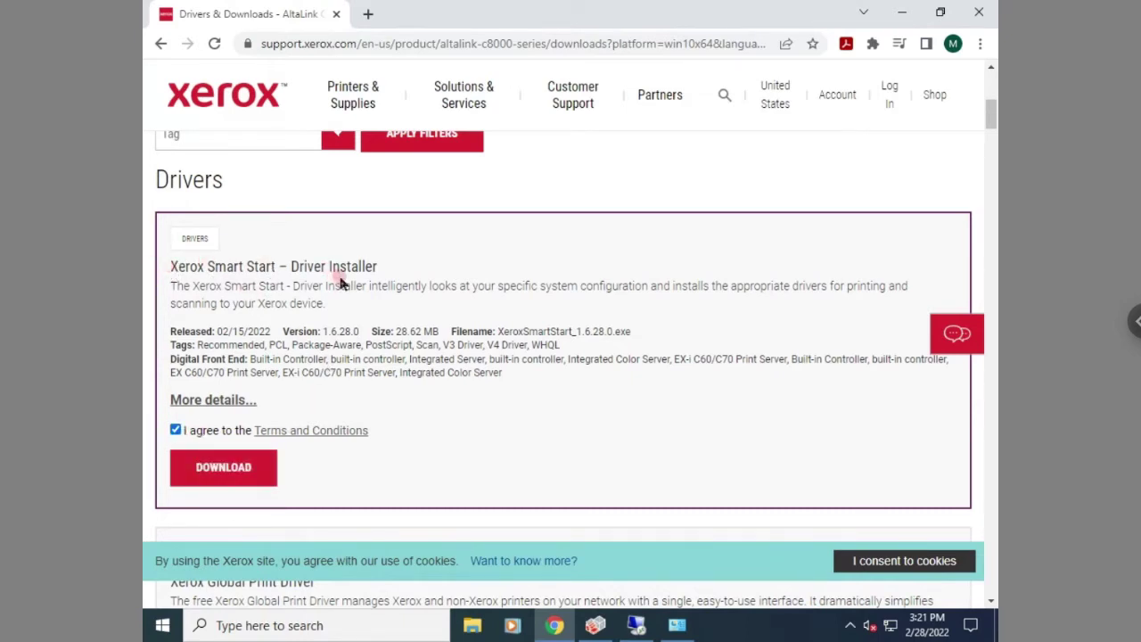
{"action": "left_click", "coordinate": [187, 479]}
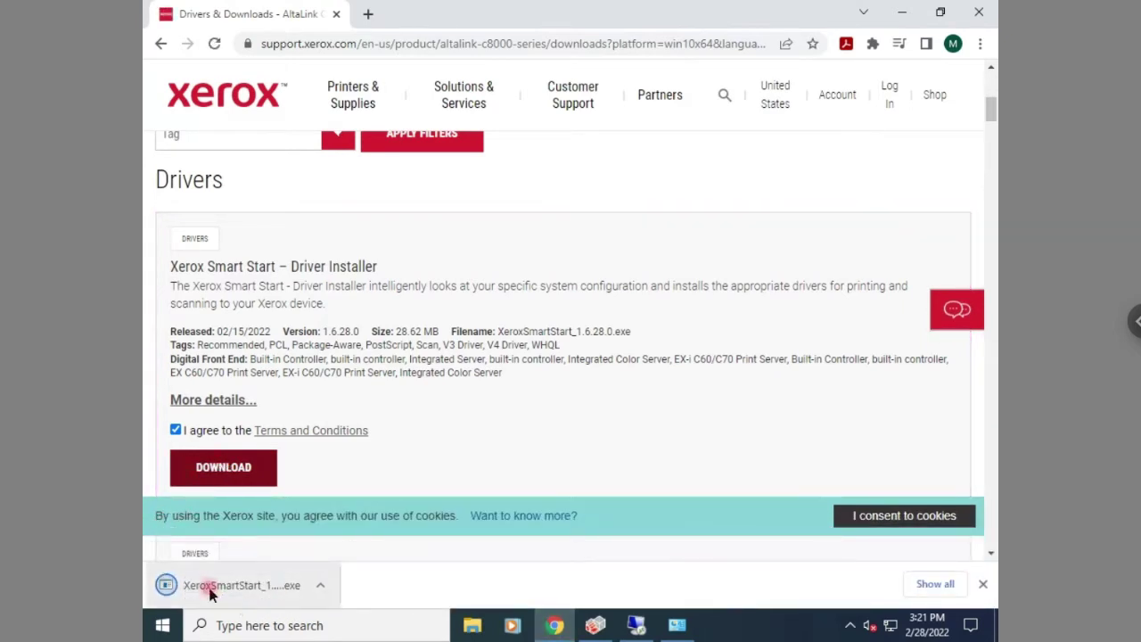
{"action": "left_click", "coordinate": [208, 588]}
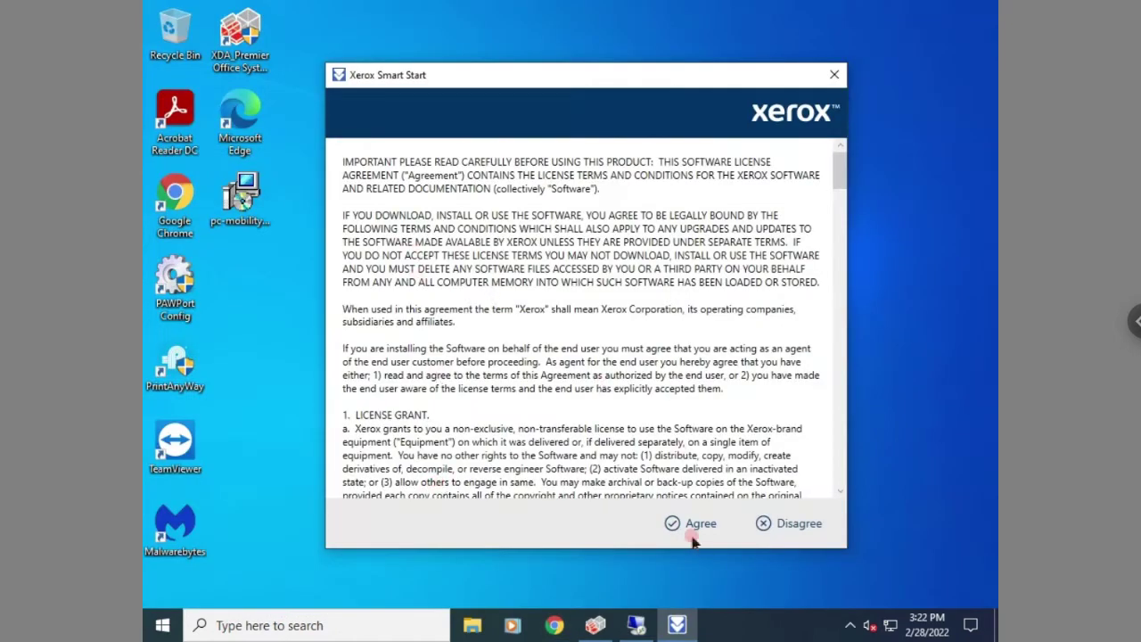
Accept the Smart Start licence and Quick Install the XEROX-C8070 at 192.168.1.70
{"action": "left_click", "coordinate": [692, 525]}
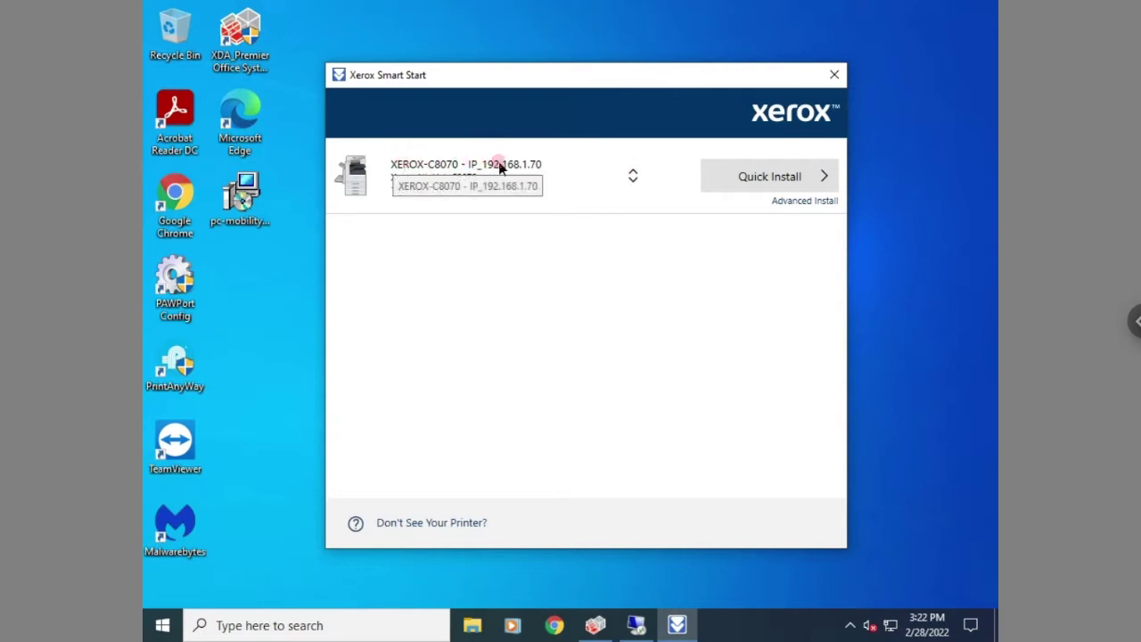
{"action": "left_click", "coordinate": [757, 184]}
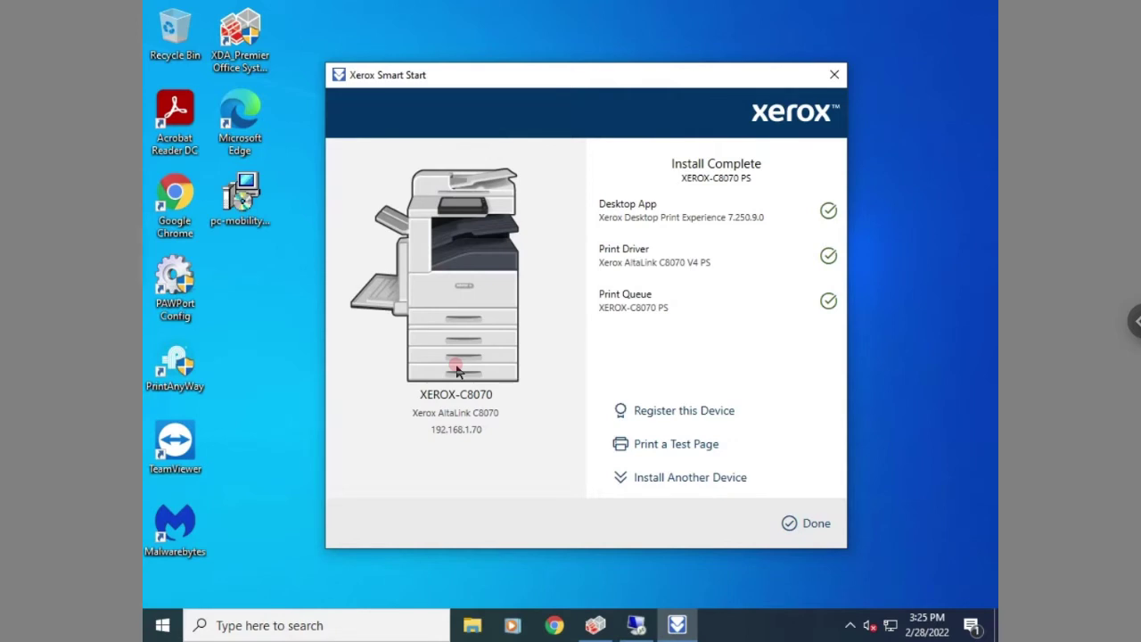
{"action": "left_click", "coordinate": [318, 627]}
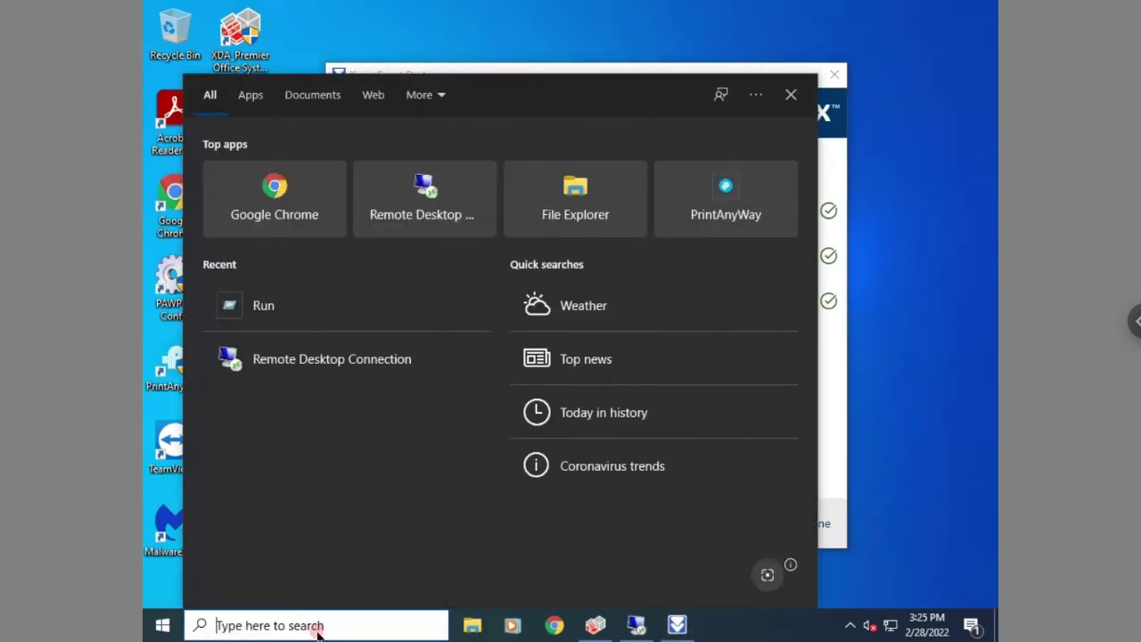
Open Run and execute 'control printers' to show Devices and Printers
{"action": "type", "text": "run"}
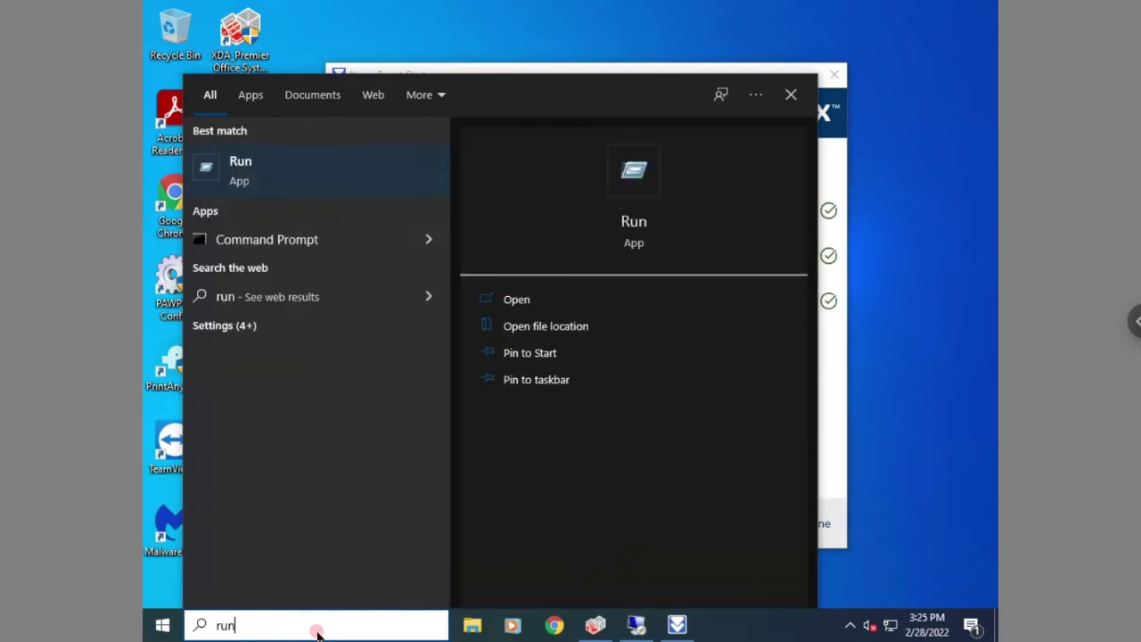
{"action": "key", "text": "Return"}
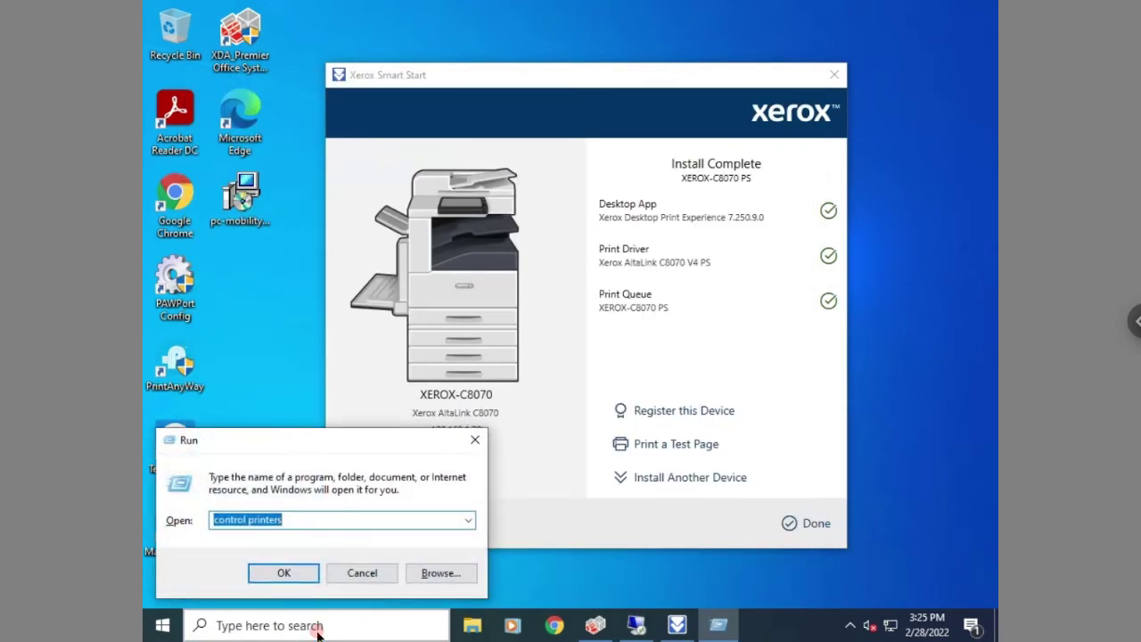
{"action": "key", "text": "Return"}
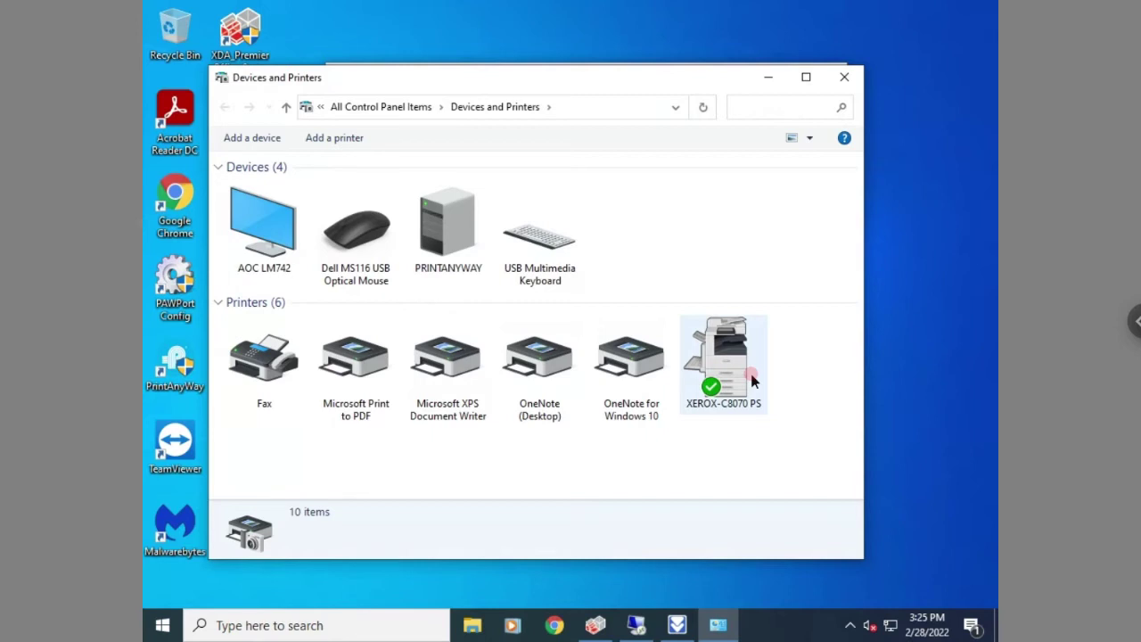
Open Printing Defaults from the Advanced tab of XEROX-C8070 PS printer properties
{"action": "left_click", "coordinate": [748, 380]}
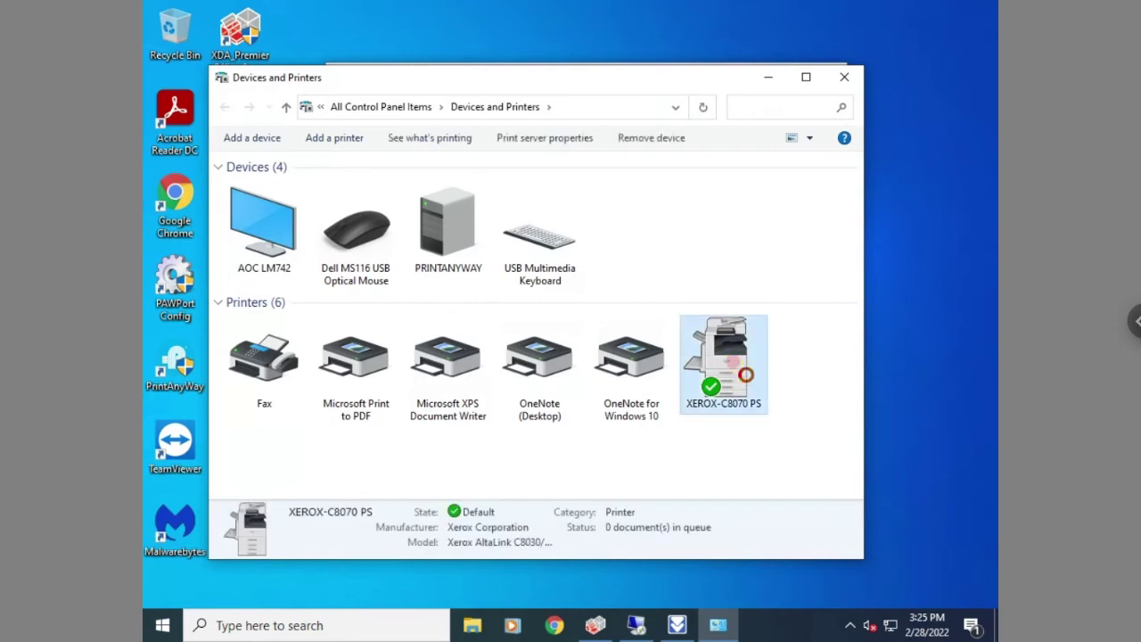
{"action": "right_click", "coordinate": [746, 376]}
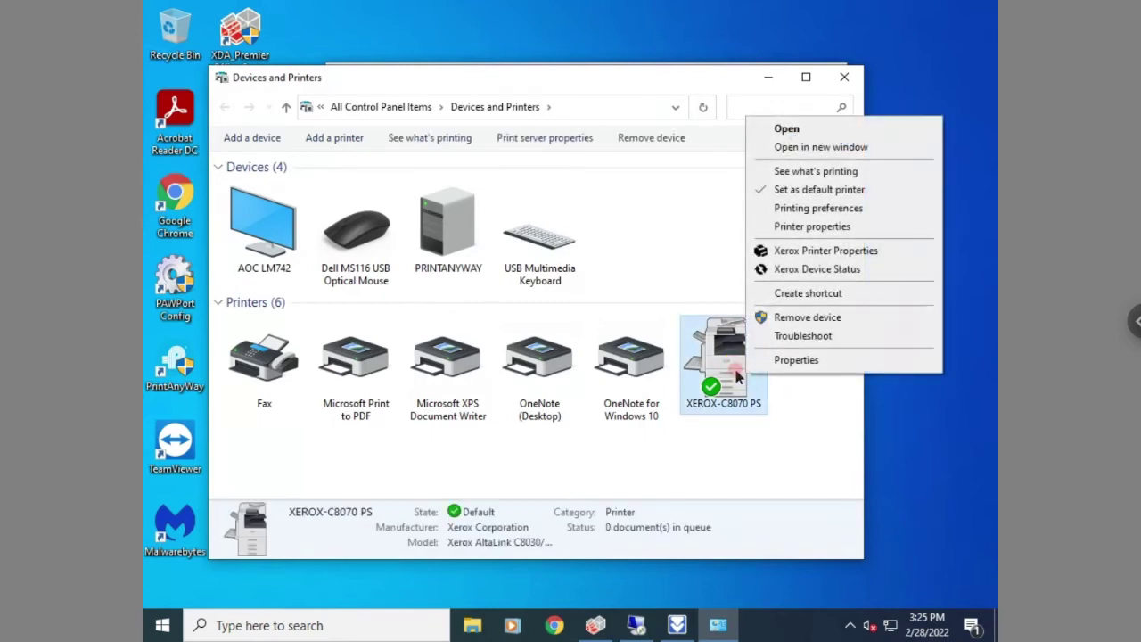
{"action": "left_click", "coordinate": [824, 229]}
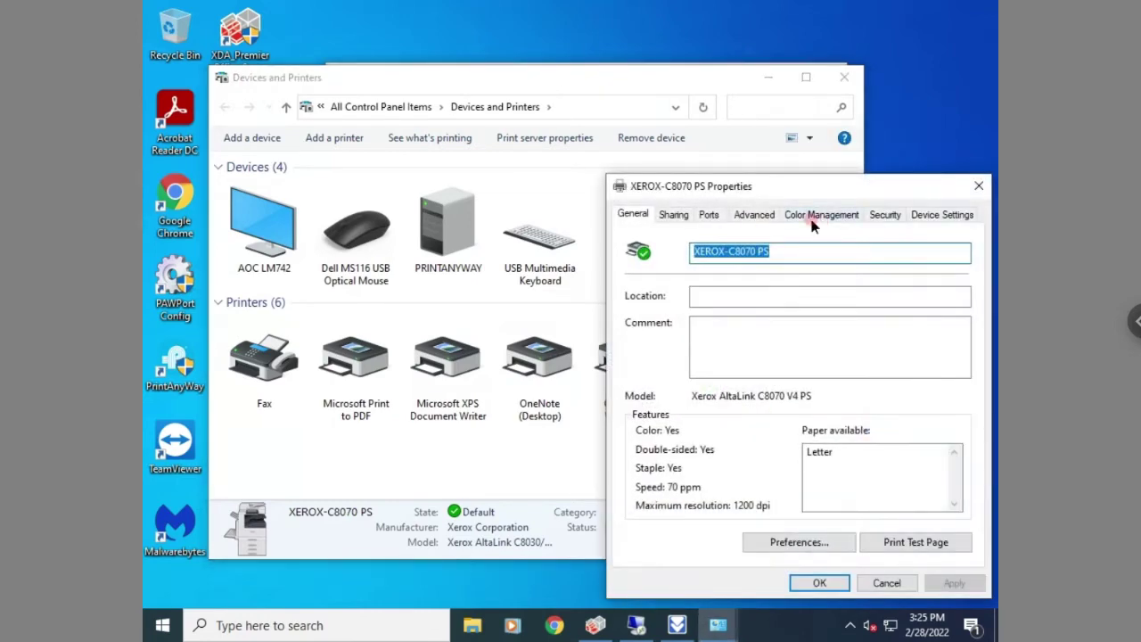
{"action": "left_click", "coordinate": [760, 217]}
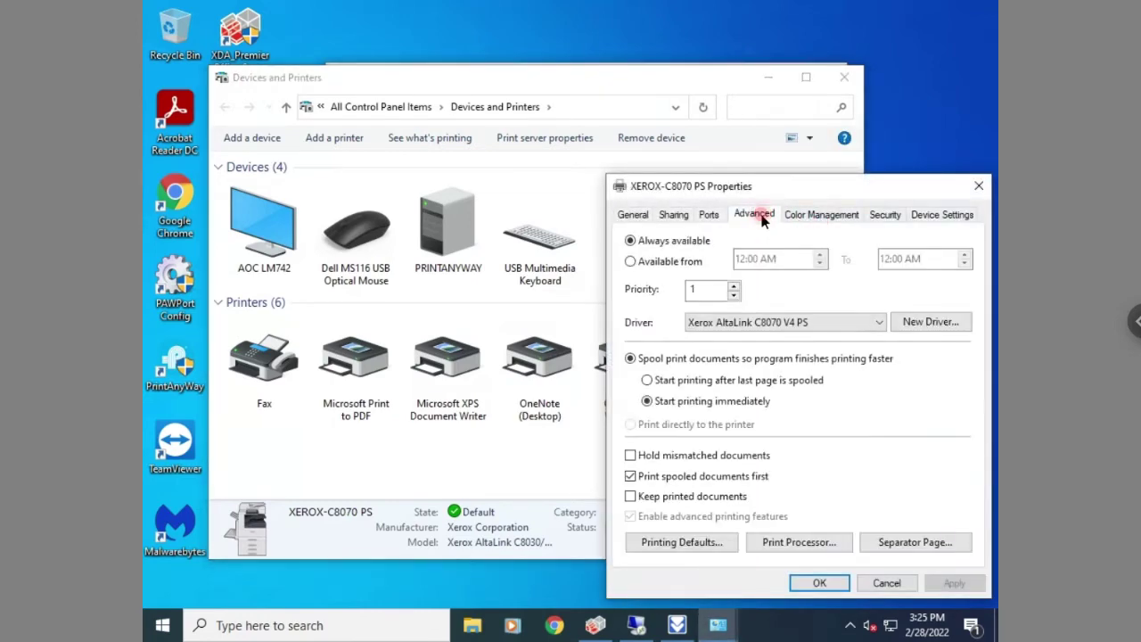
{"action": "left_click", "coordinate": [684, 545]}
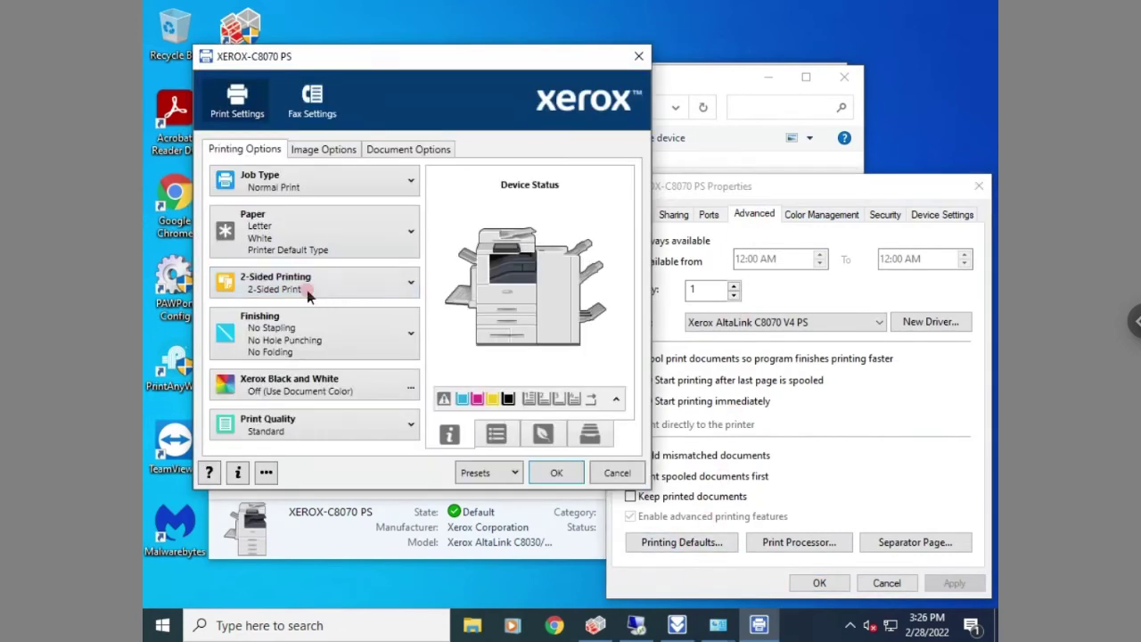
Set defaults to 1-Sided Print, Xerox Black and White, and High Resolution quality
{"action": "left_click", "coordinate": [262, 294]}
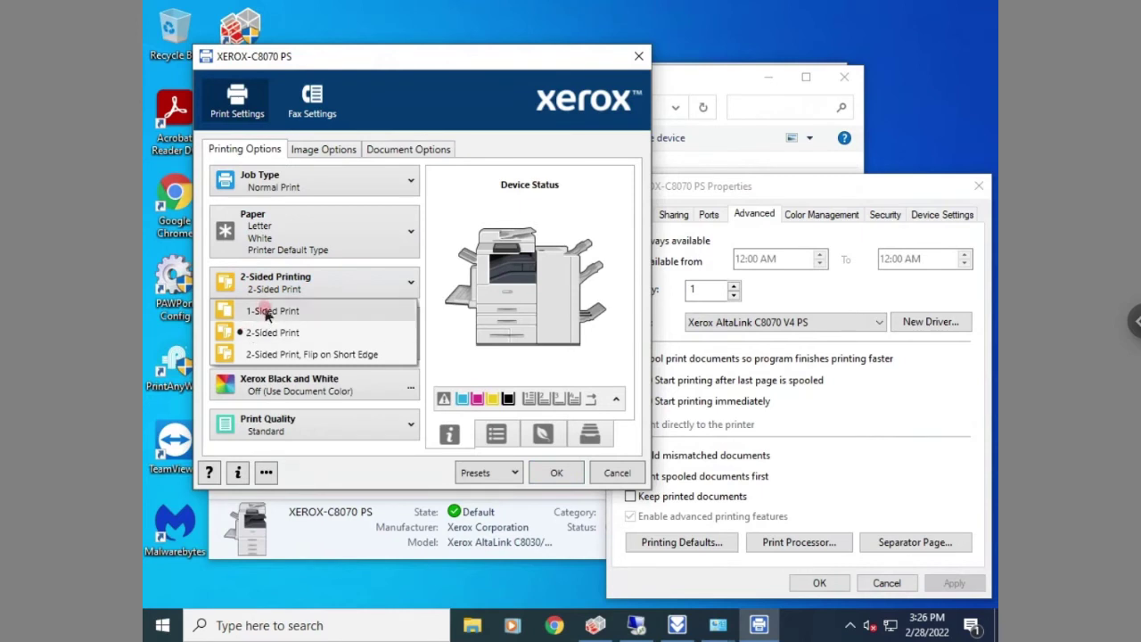
{"action": "left_click", "coordinate": [266, 312]}
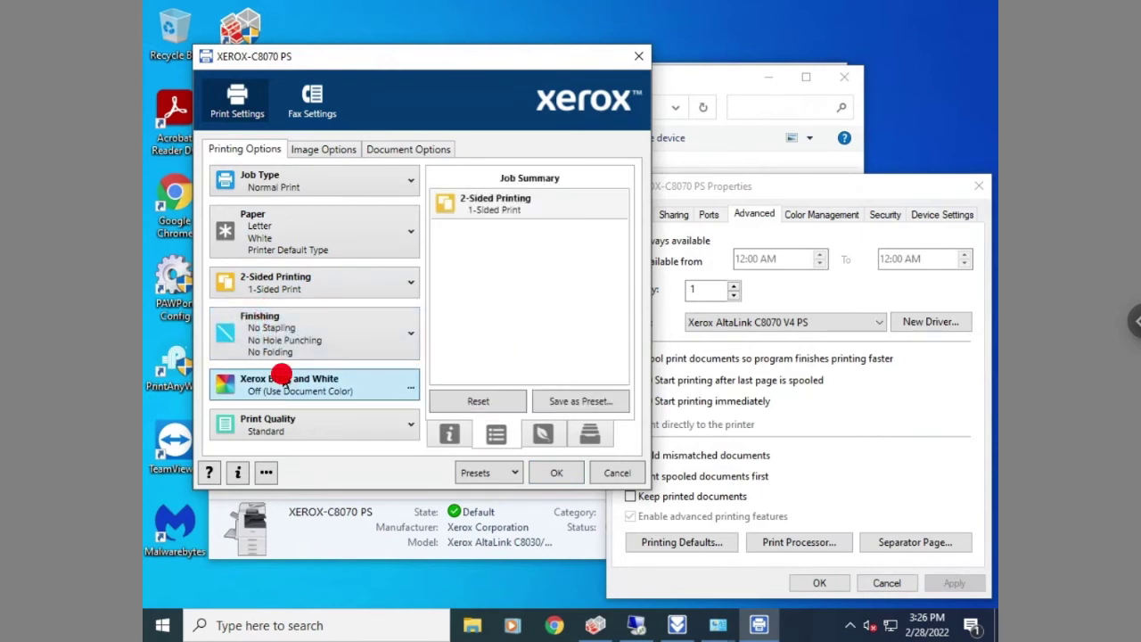
{"action": "left_click", "coordinate": [282, 379]}
{"action": "left_click", "coordinate": [352, 327]}
{"action": "left_click", "coordinate": [448, 375]}
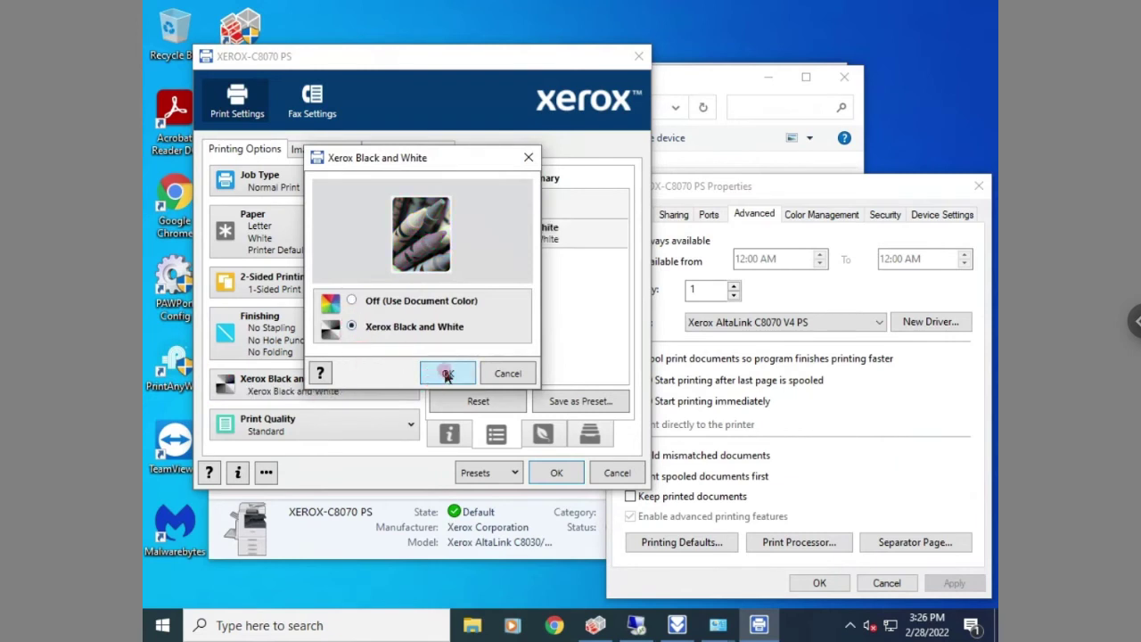
{"action": "left_click", "coordinate": [275, 424]}
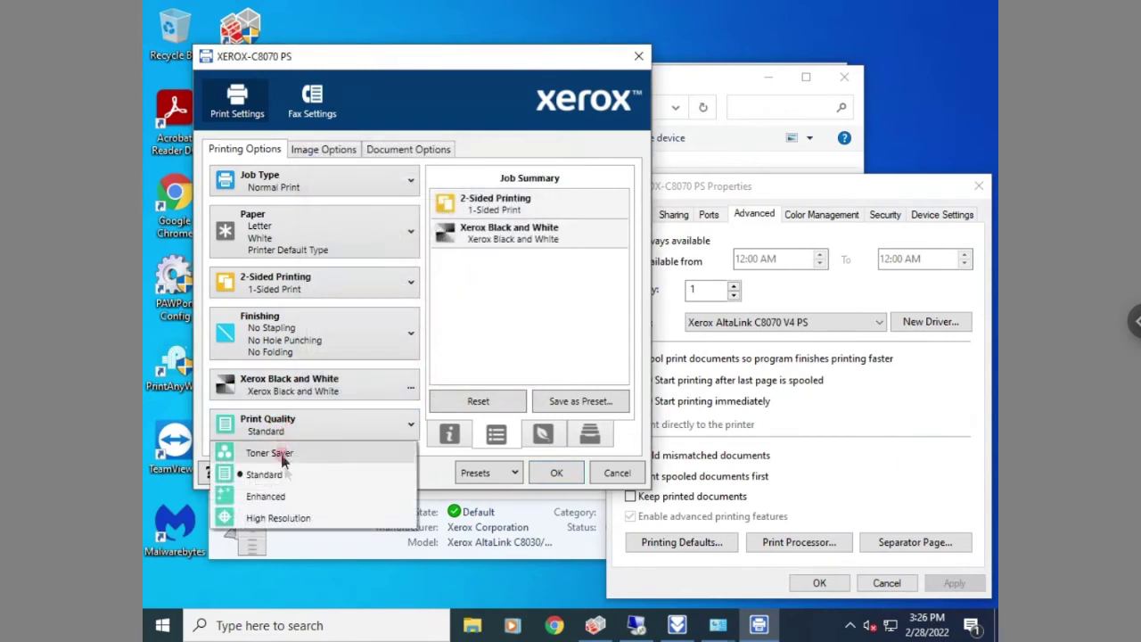
{"action": "left_click", "coordinate": [291, 518]}
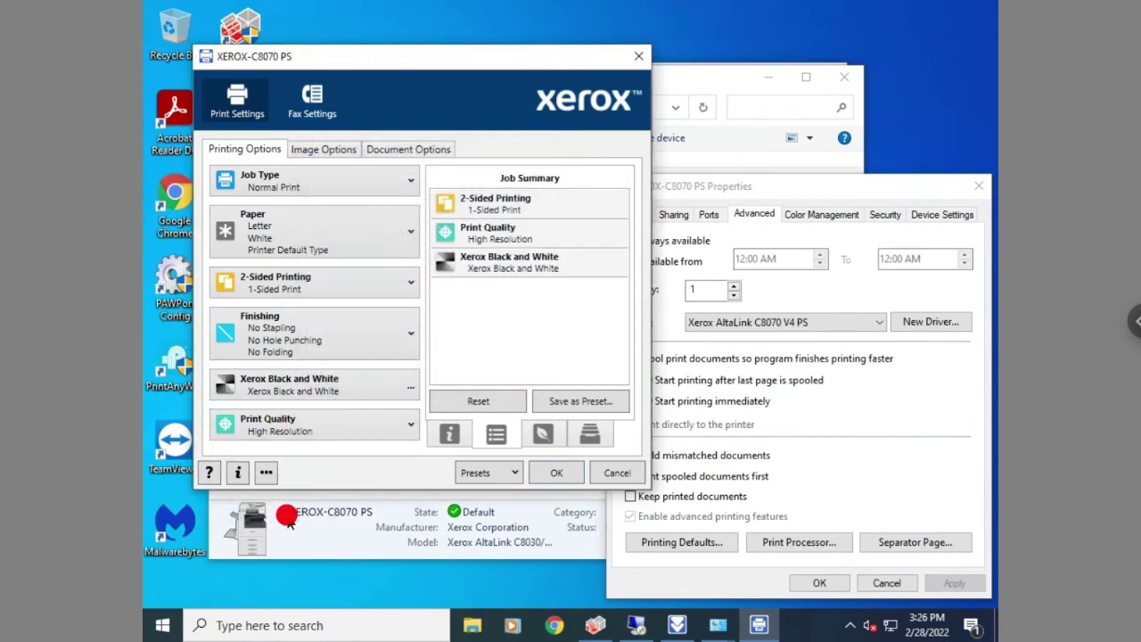
Enable No Banner Pages under Earth Smart, accept the alert, and save the defaults
{"action": "left_click", "coordinate": [544, 435]}
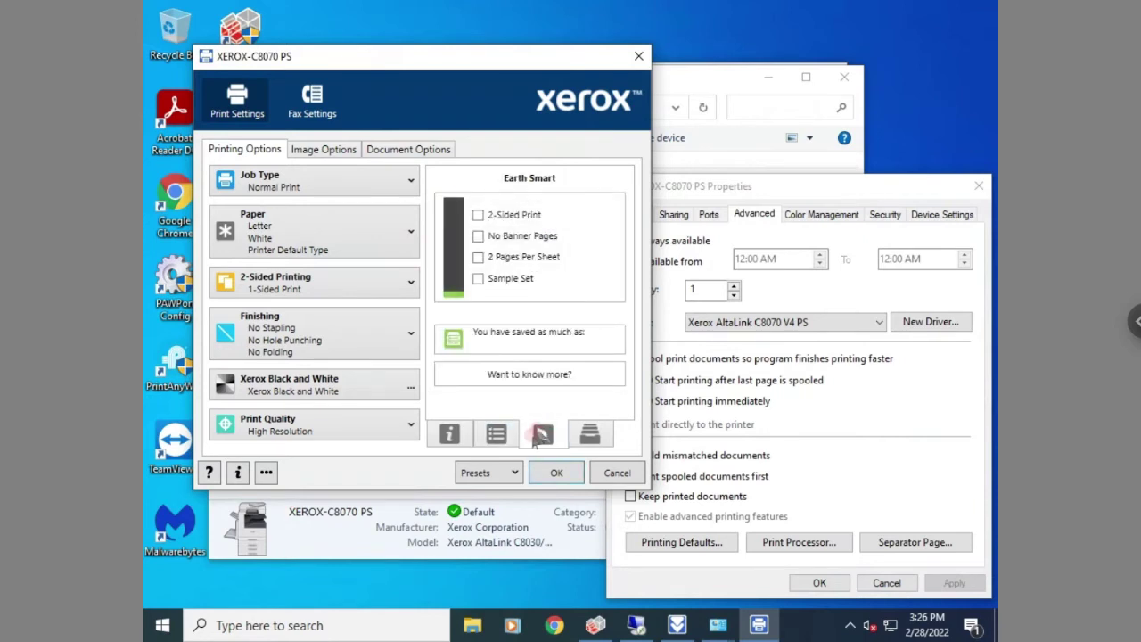
{"action": "left_click", "coordinate": [478, 235]}
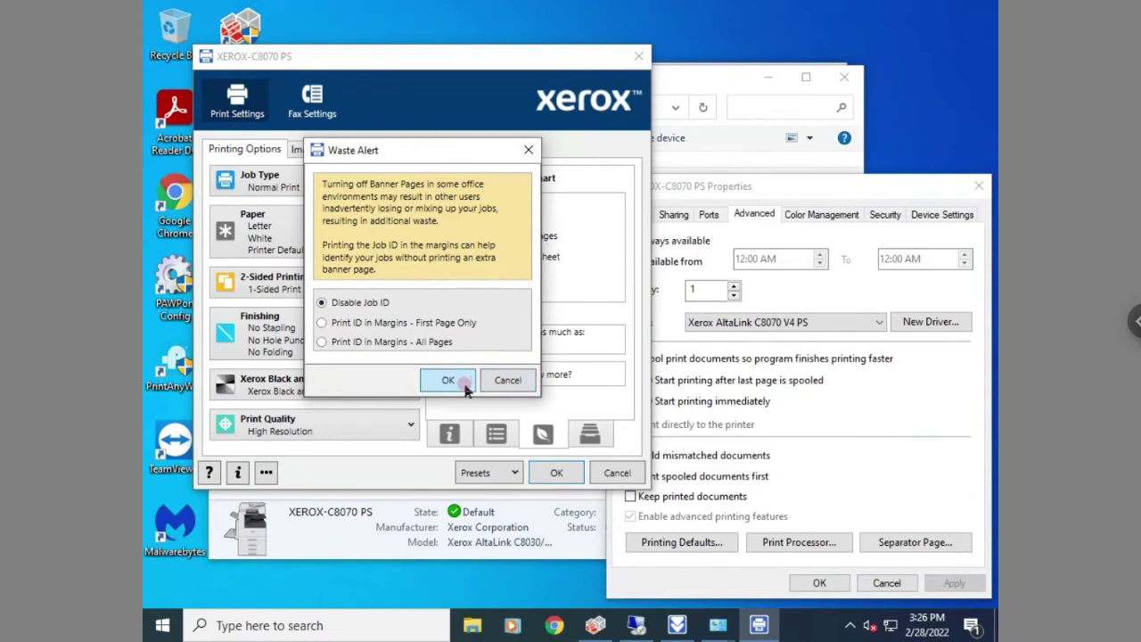
{"action": "left_click", "coordinate": [461, 383]}
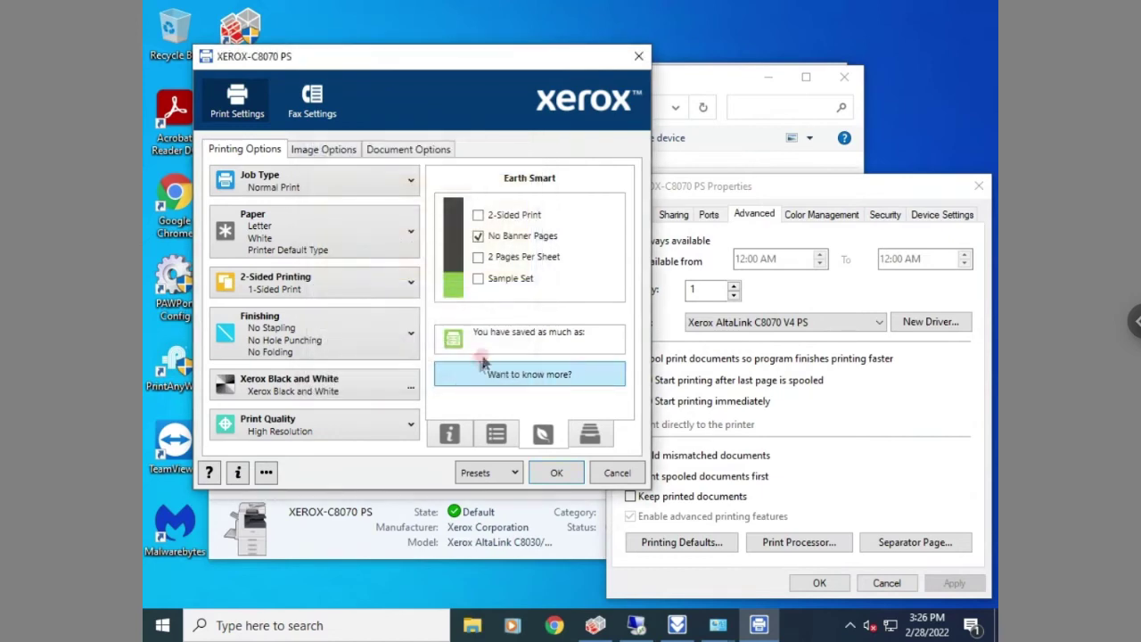
{"action": "left_click", "coordinate": [574, 474]}
{"action": "left_click", "coordinate": [841, 584]}
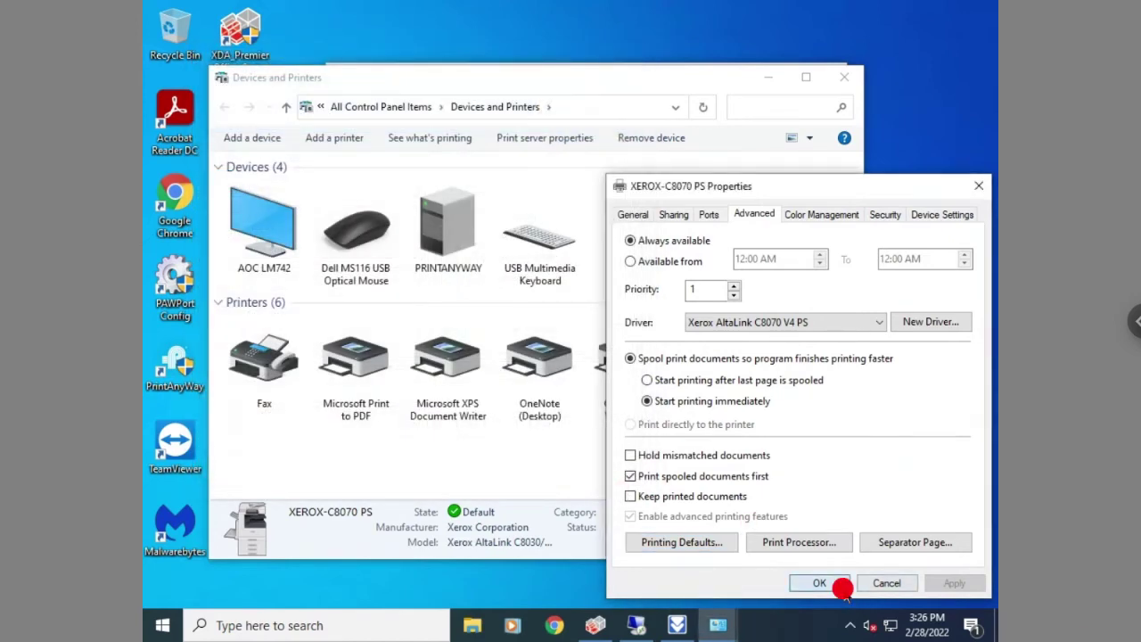
Review XEROX-C8070 PS preferences for 1-Sided, Black and White, High Resolution, then view Advanced
{"action": "right_click", "coordinate": [727, 397]}
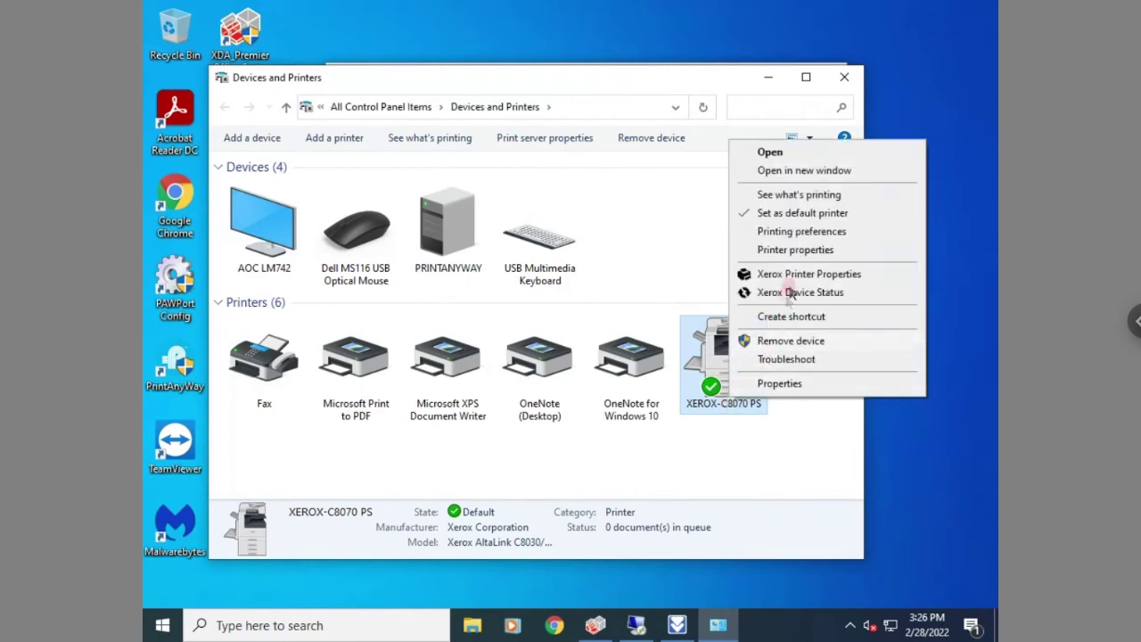
{"action": "left_click", "coordinate": [786, 252]}
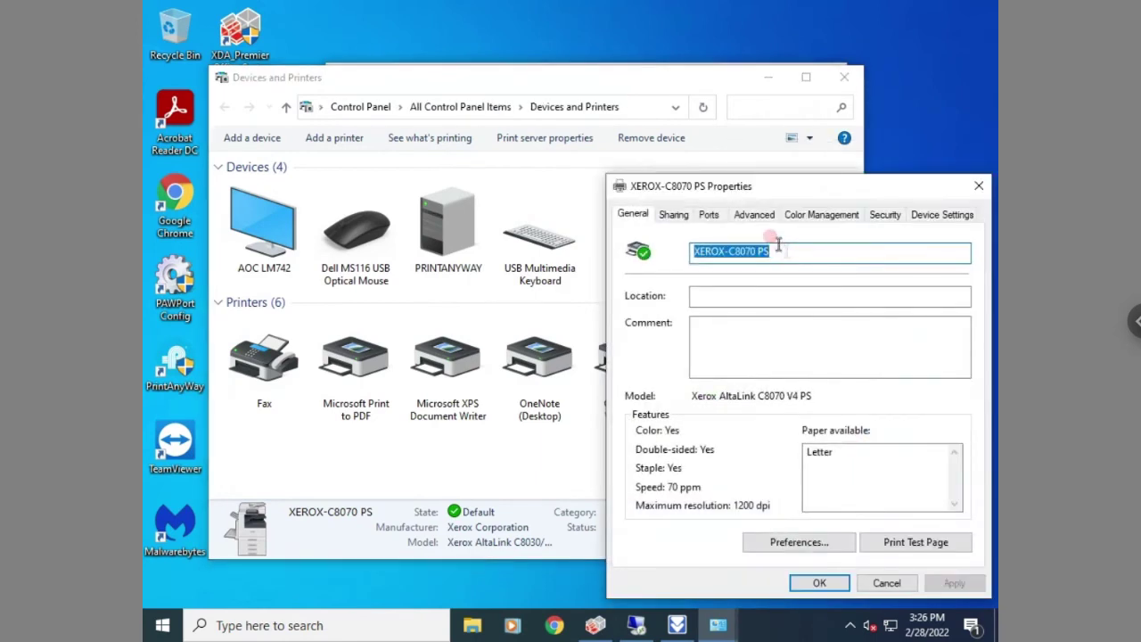
{"action": "left_click", "coordinate": [764, 543]}
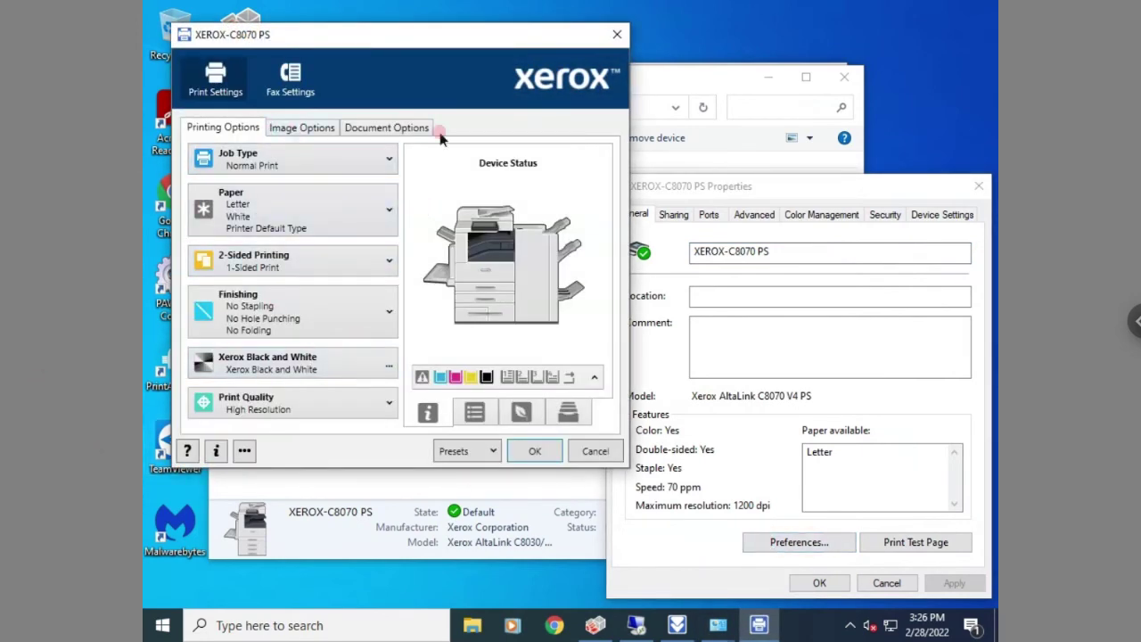
{"action": "left_click", "coordinate": [619, 35]}
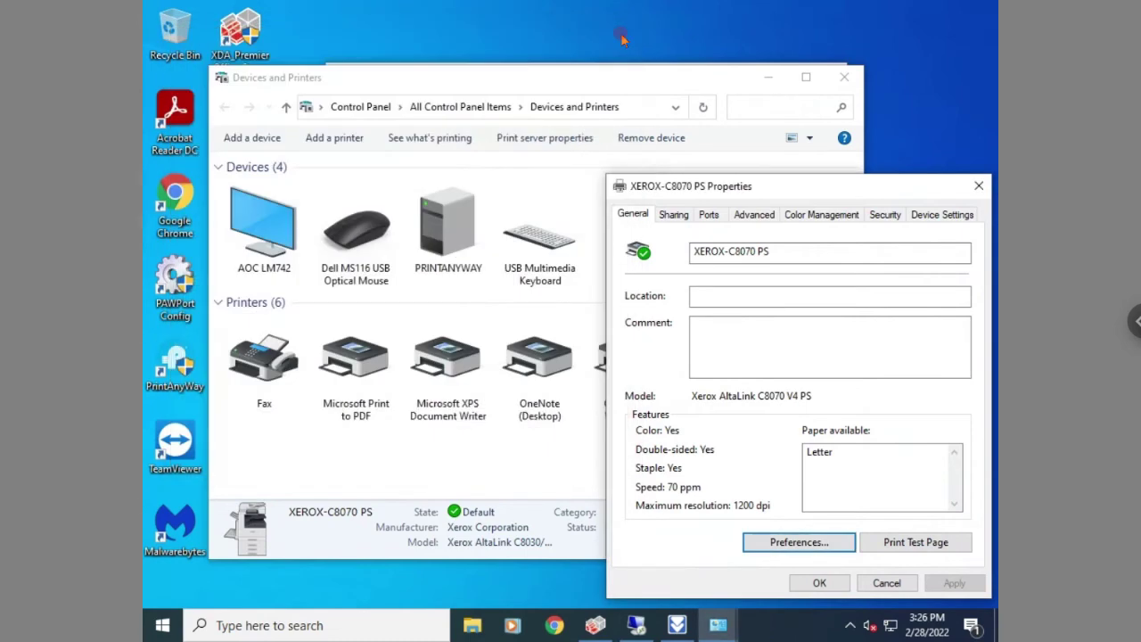
{"action": "left_click", "coordinate": [756, 219]}
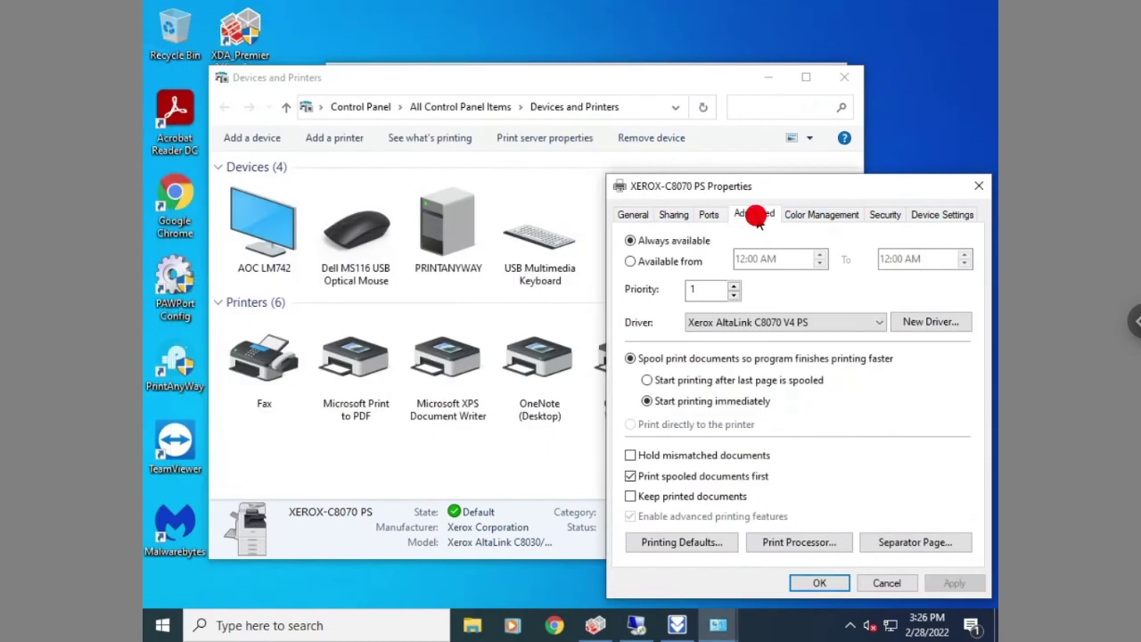
Return to the General tab and start Advanced Install for XEROX-C8070 in Smart Start
{"action": "left_click", "coordinate": [633, 214]}
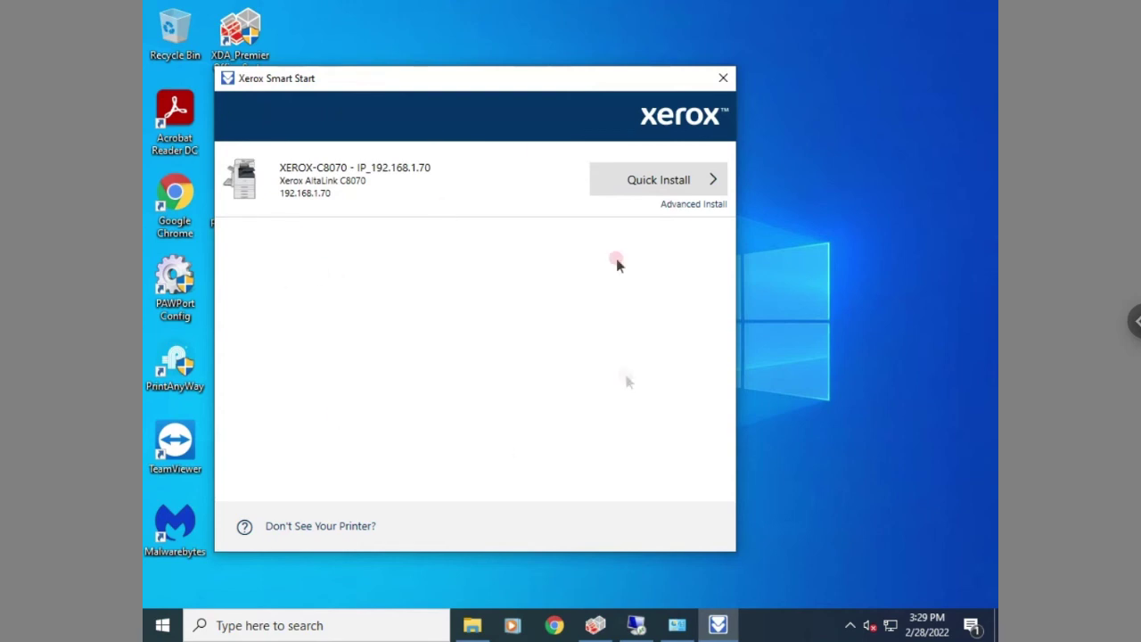
{"action": "left_click", "coordinate": [699, 206]}
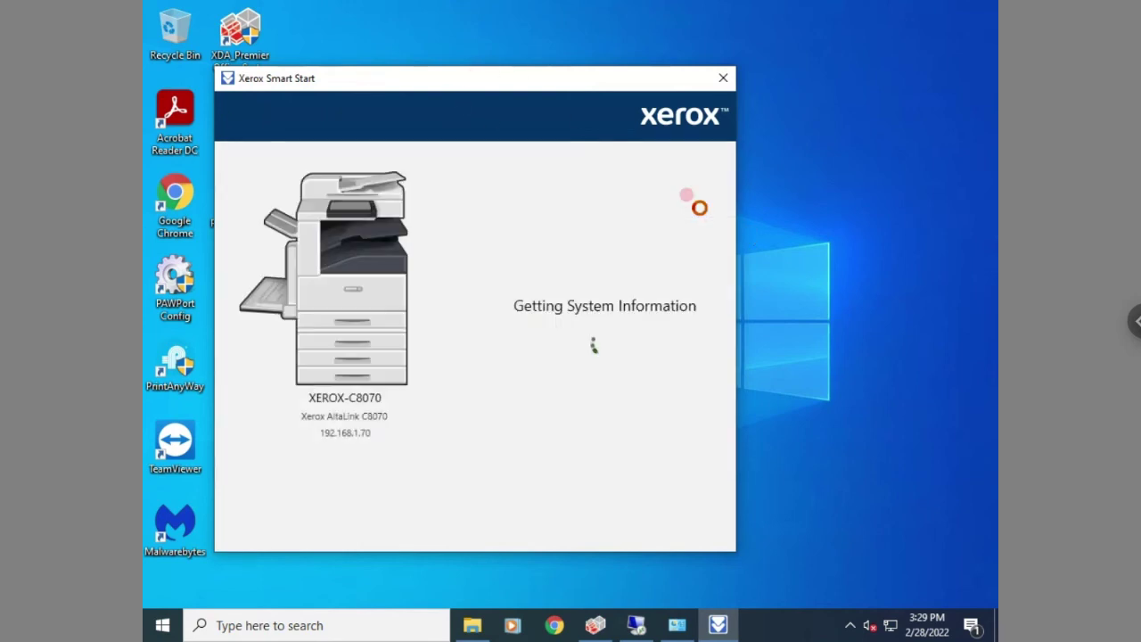